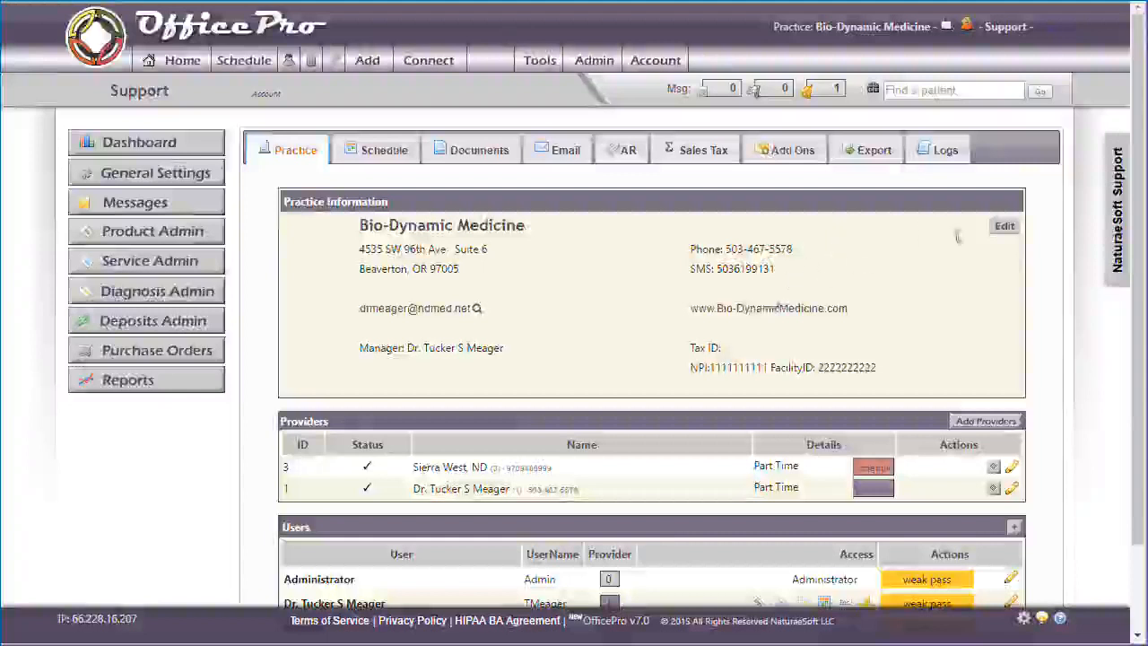
Step: Review the editable practice information form, including address, contact, manager and facility ID fields, and close it without changes
click(1004, 230)
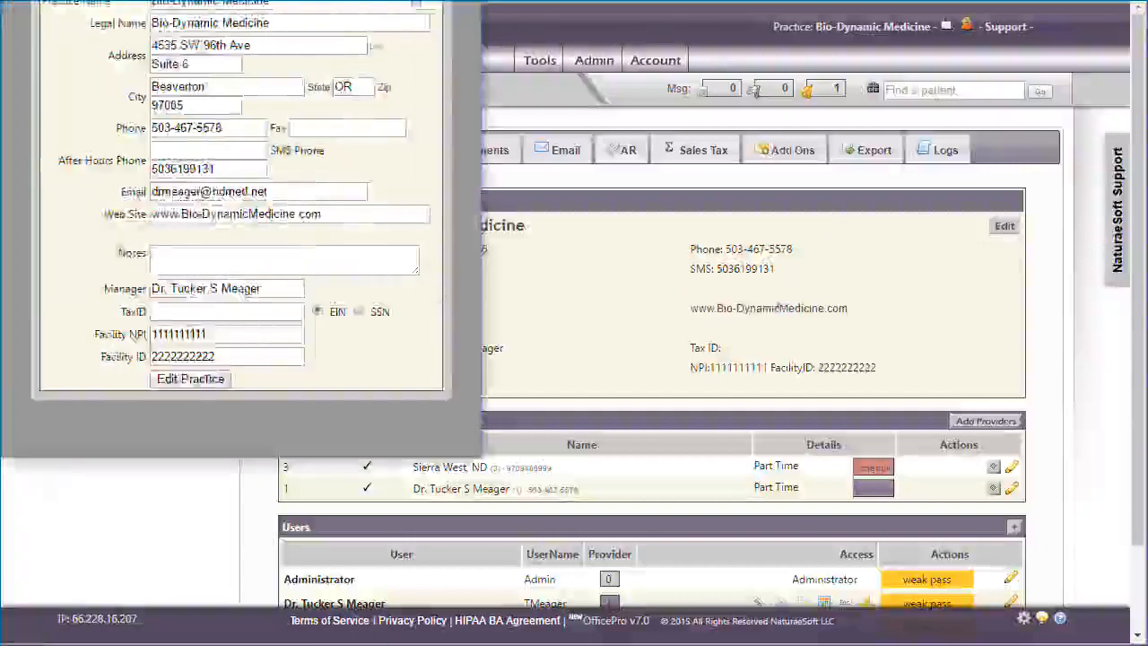
drag(258, 0, 265, 35)
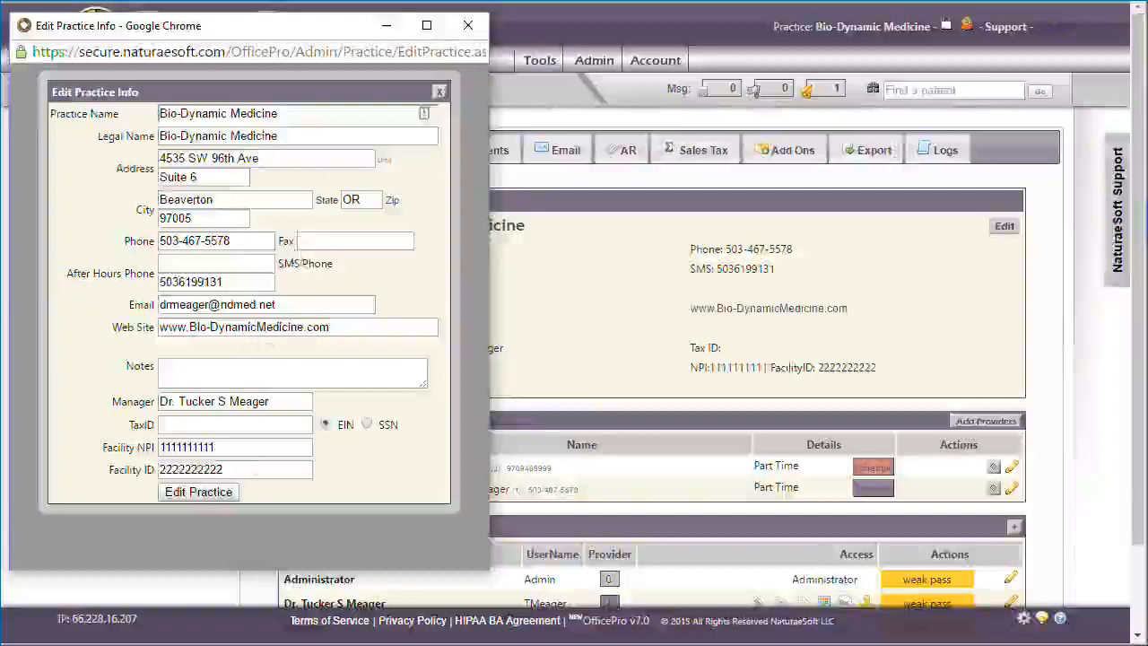
click(467, 25)
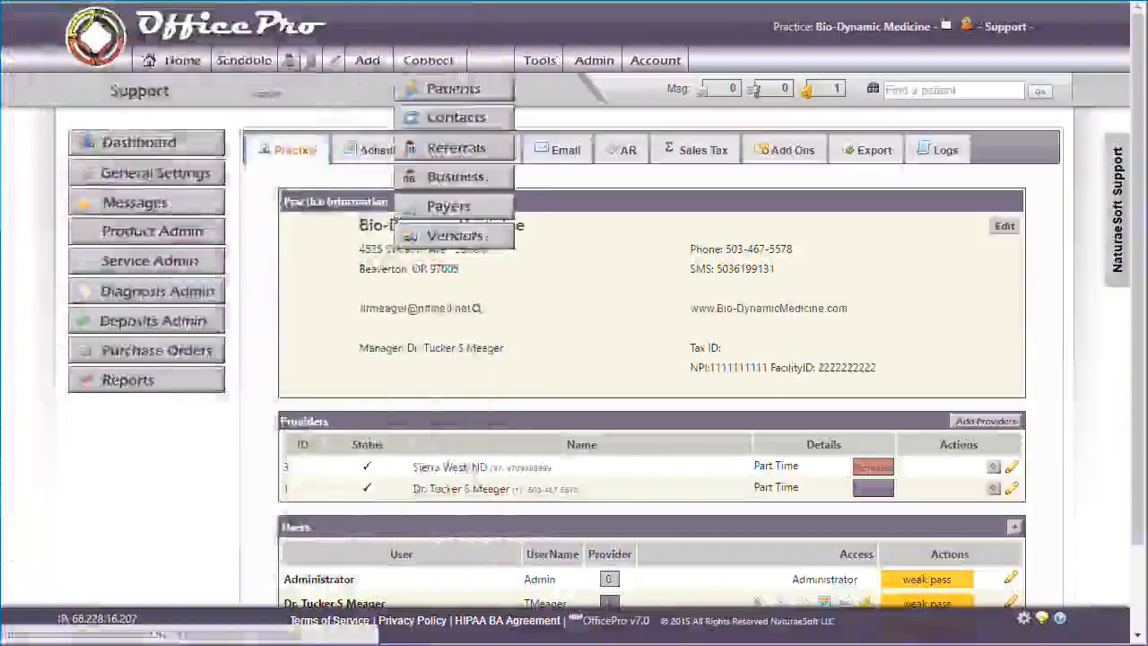
Step: Look at the weekly in and out hours of the first provider in the Providers list
scroll(632, 272, down, 2)
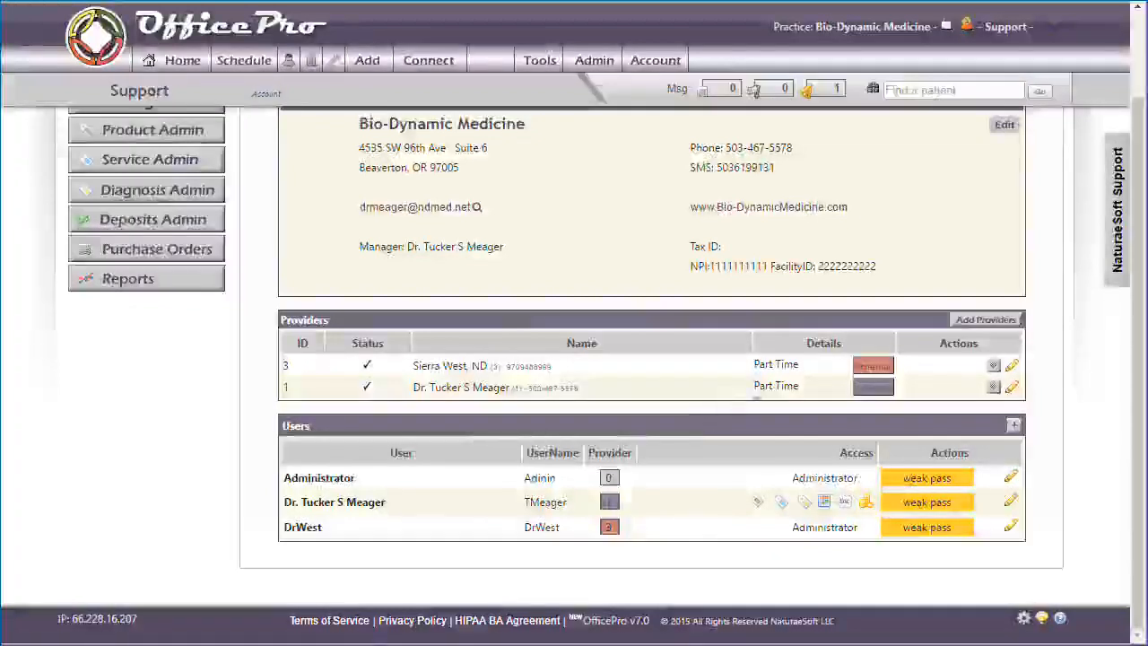
click(873, 368)
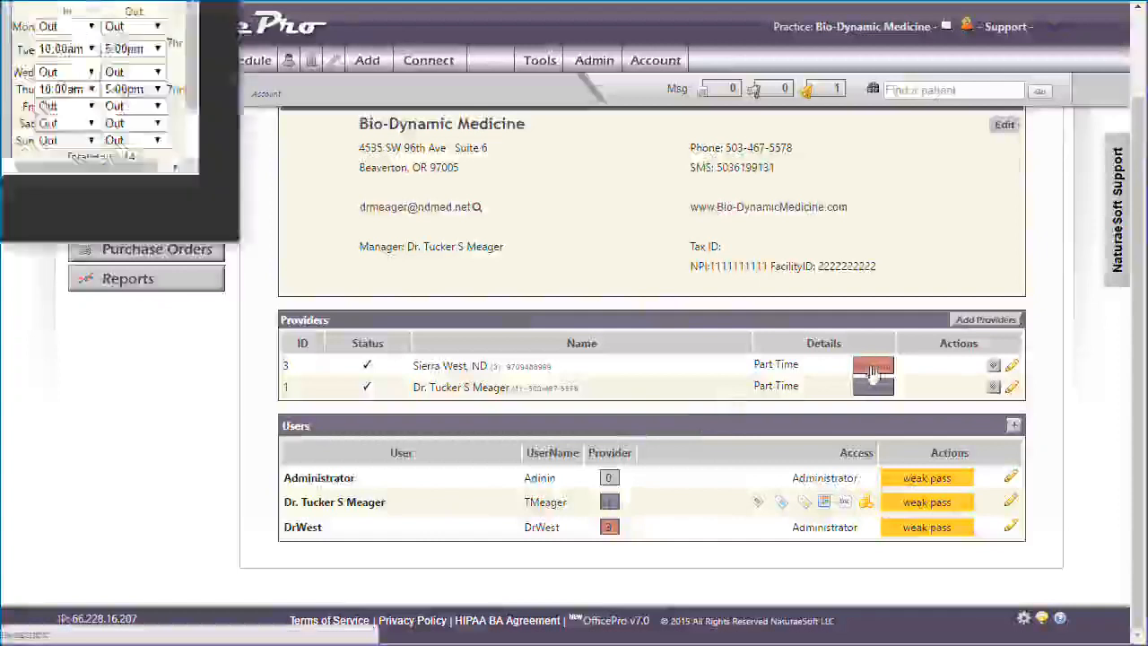
drag(93, 0, 132, 84)
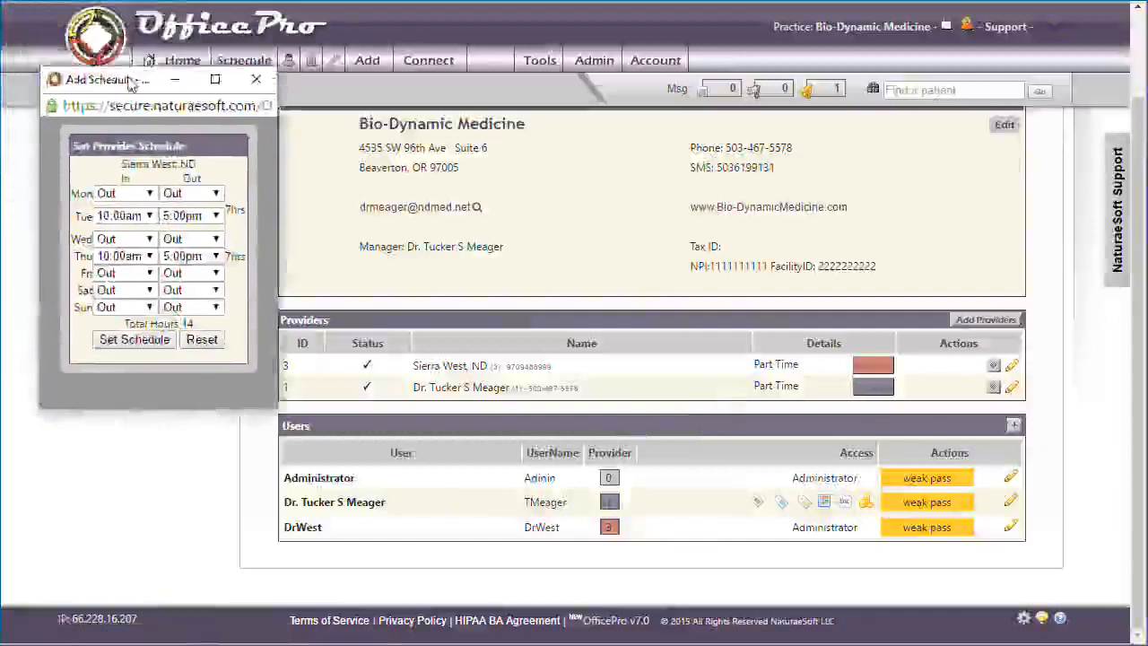
click(258, 80)
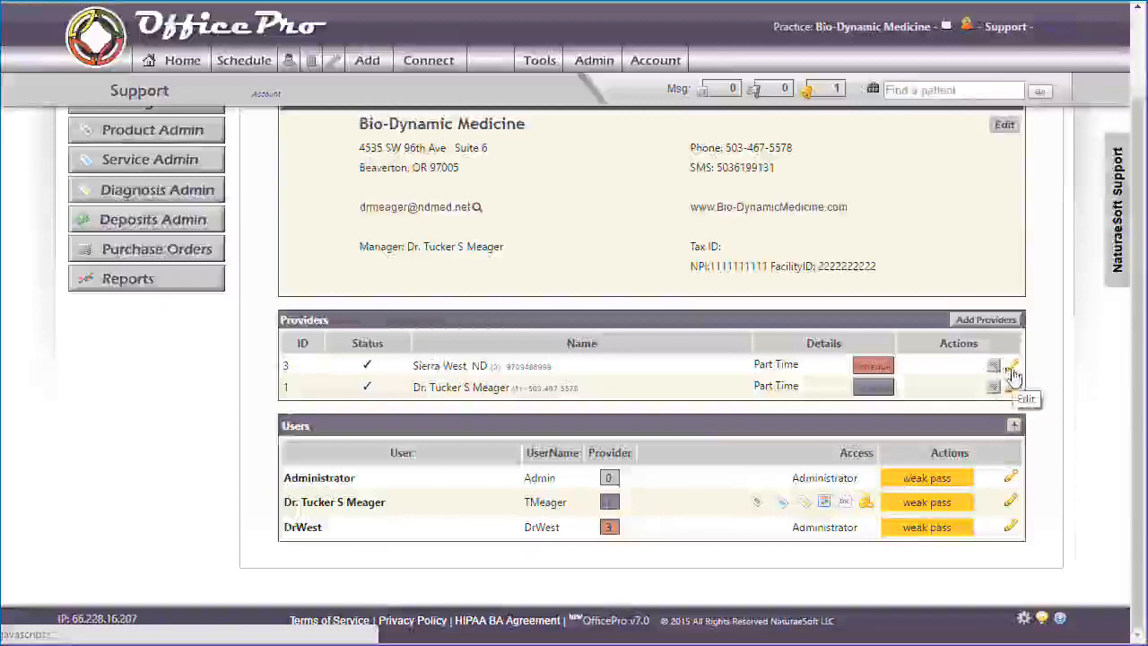
Step: Review the first listed provider's settings, schedule, bio and portal settings in the provider editor, then close it unchanged
click(1012, 373)
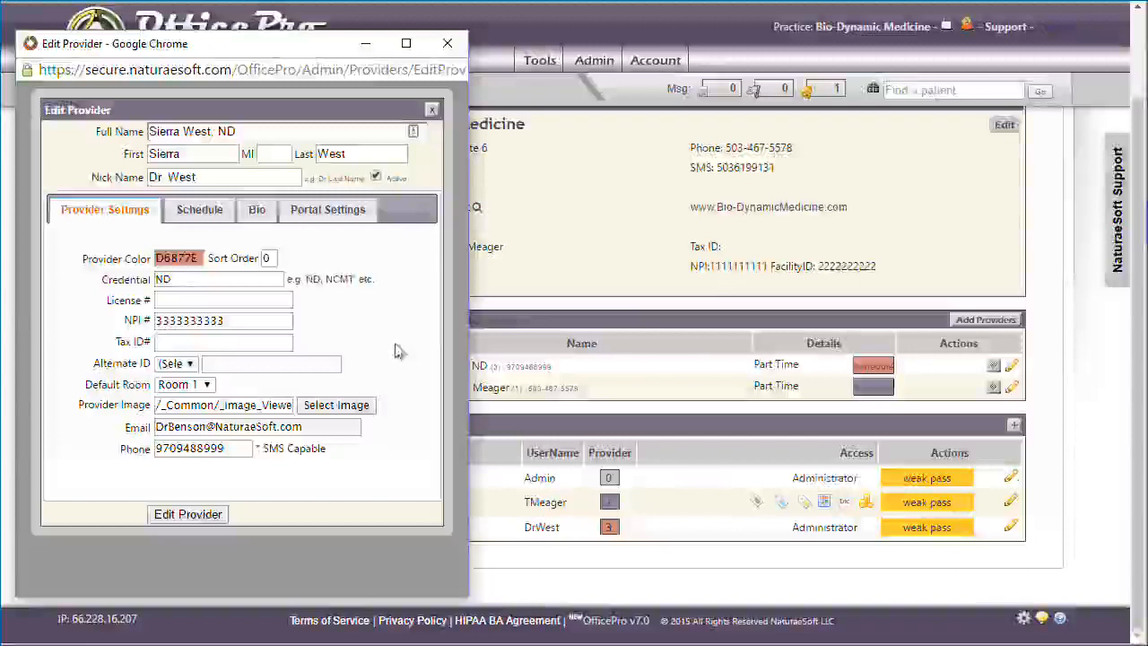
click(205, 223)
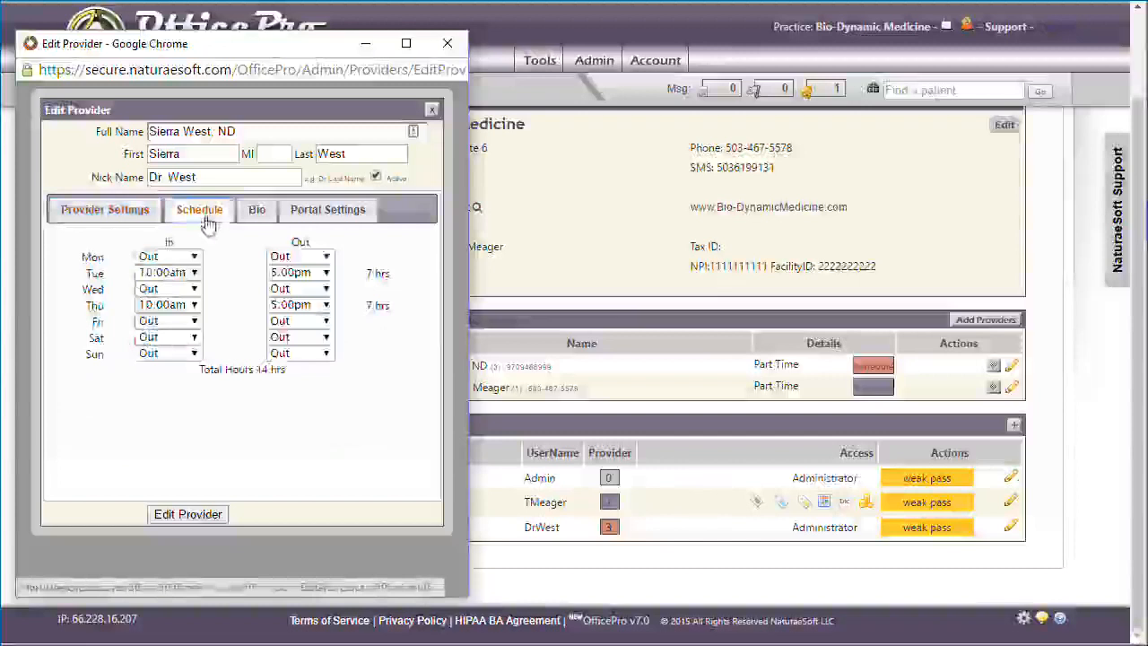
click(256, 216)
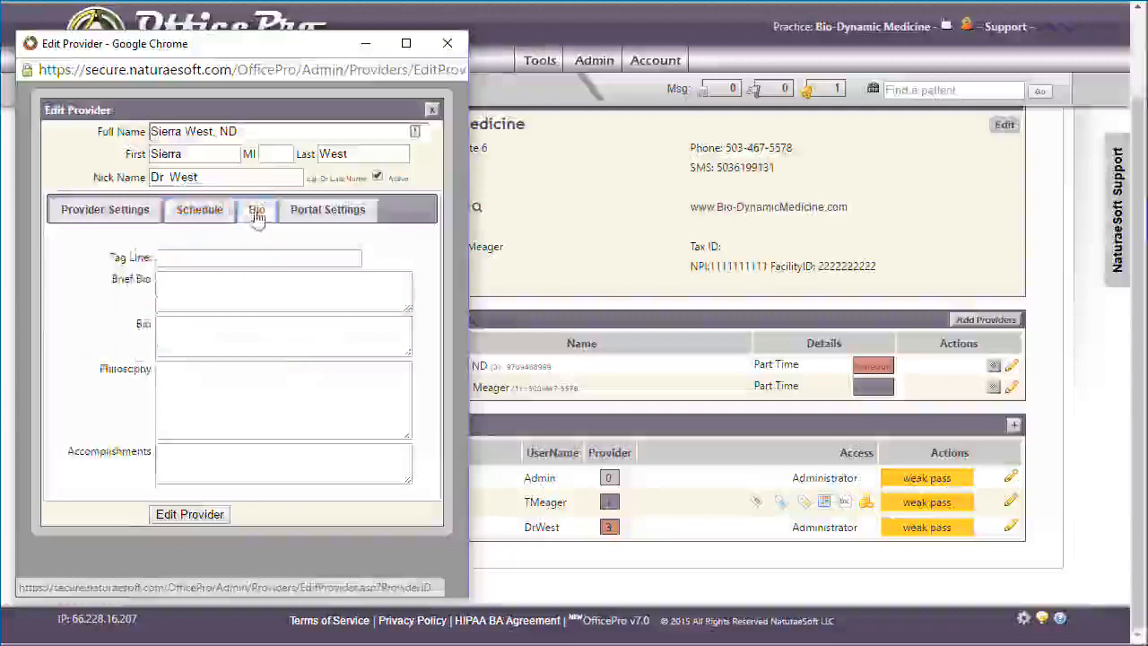
click(320, 214)
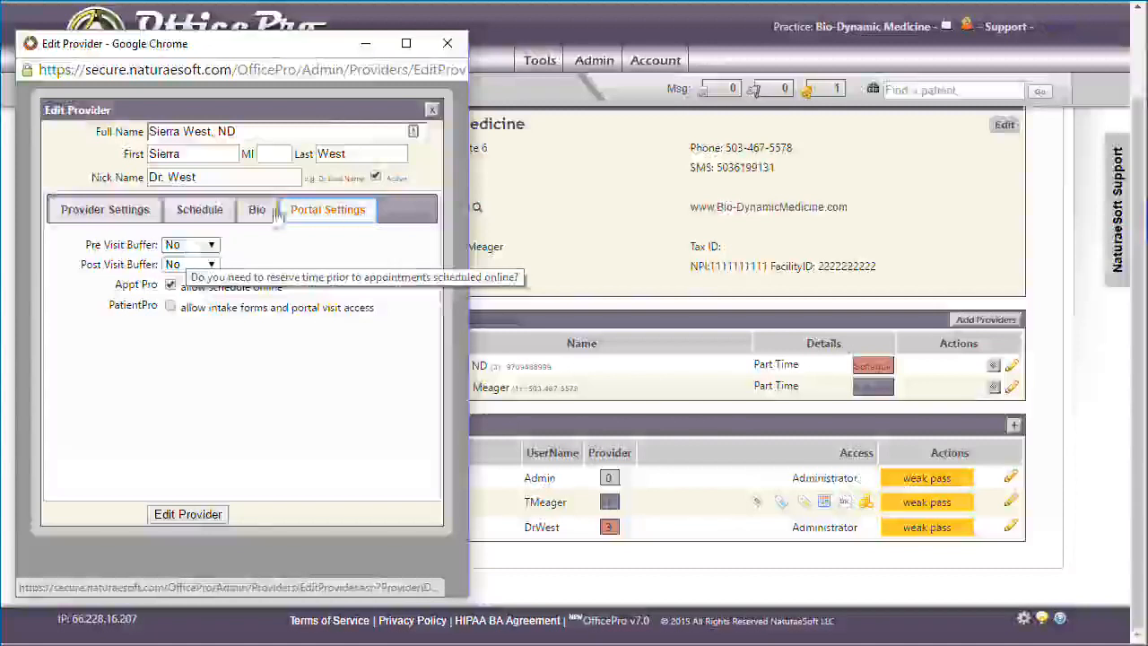
click(447, 43)
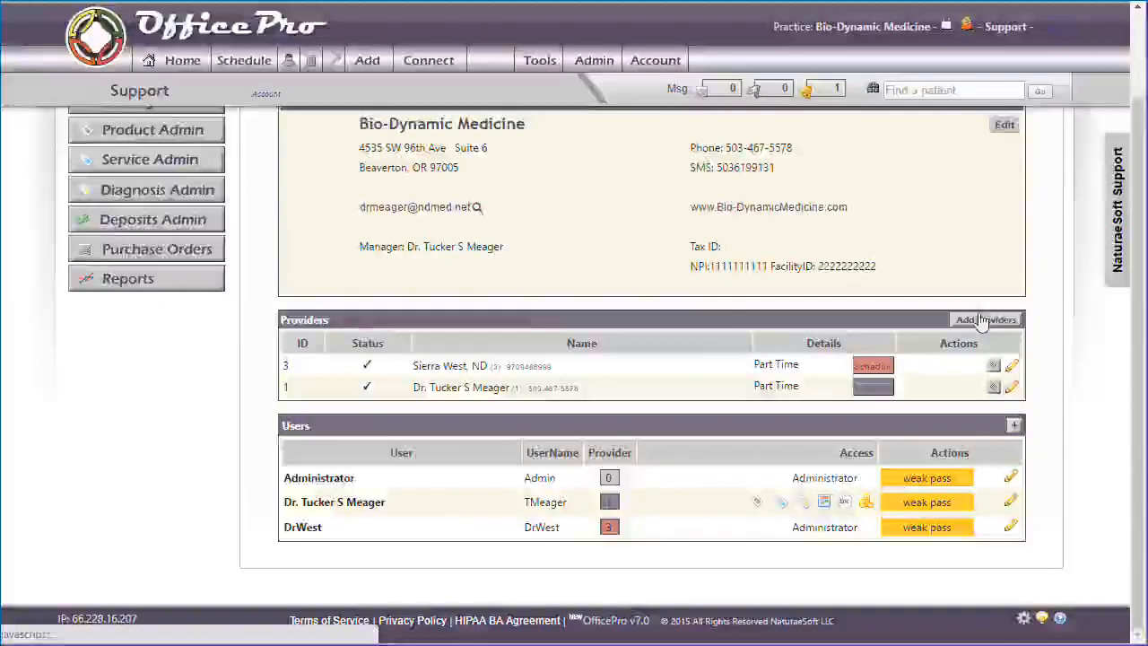
Step: Start a new provider record and enter the provider's full name and nickname
click(981, 320)
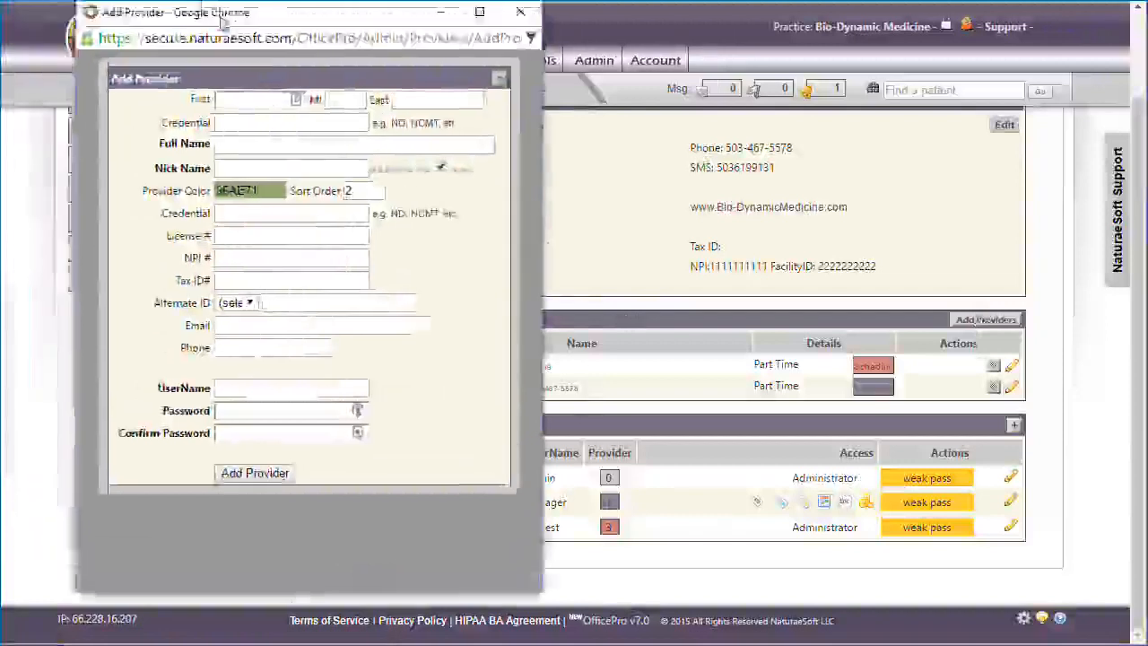
drag(222, 20, 255, 28)
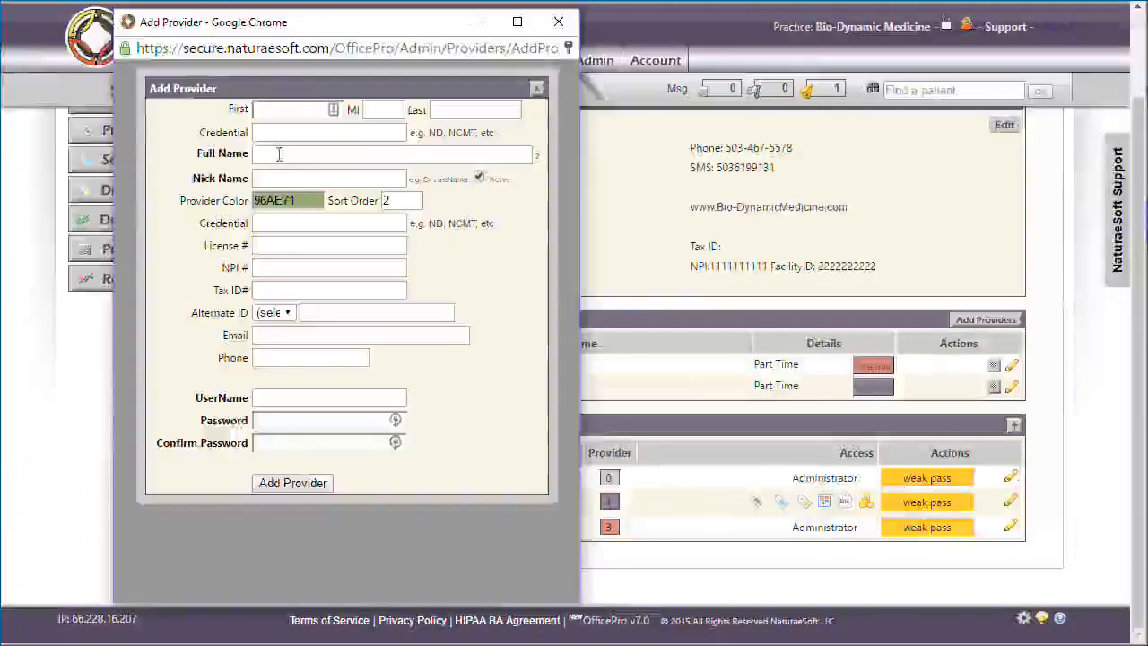
click(279, 154)
text(Er)
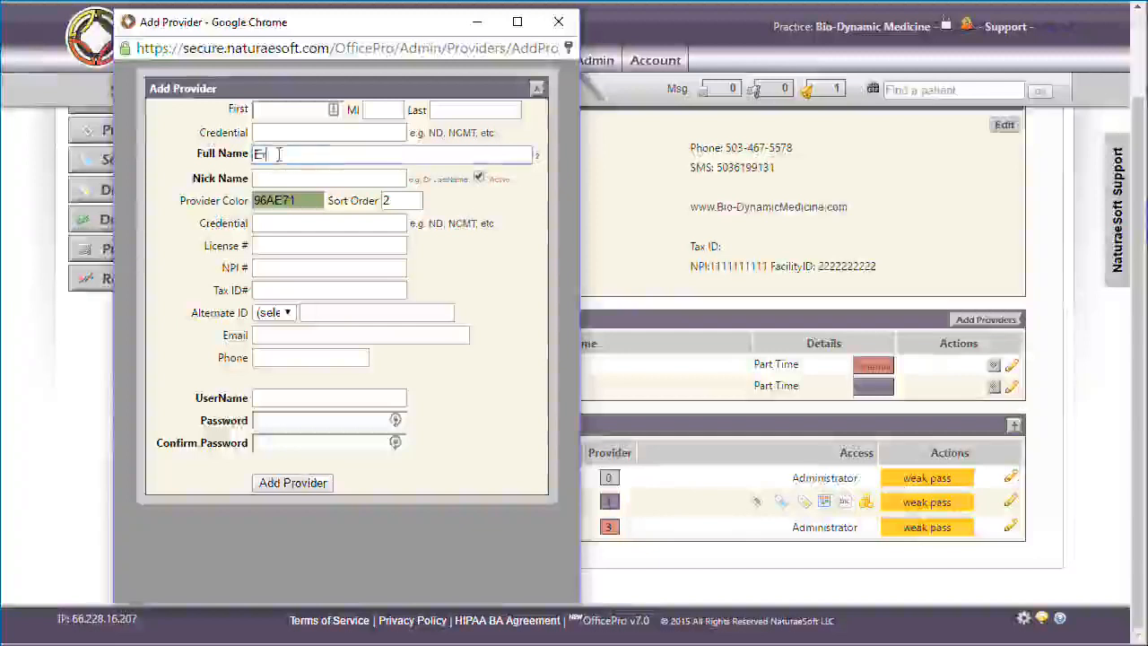
text(nest Ahlemi)
key(BackSpace)
key(BackSpace)
key(BackSpace)
key(BackSpace)
key(BackSpace)
text(Hemingway)
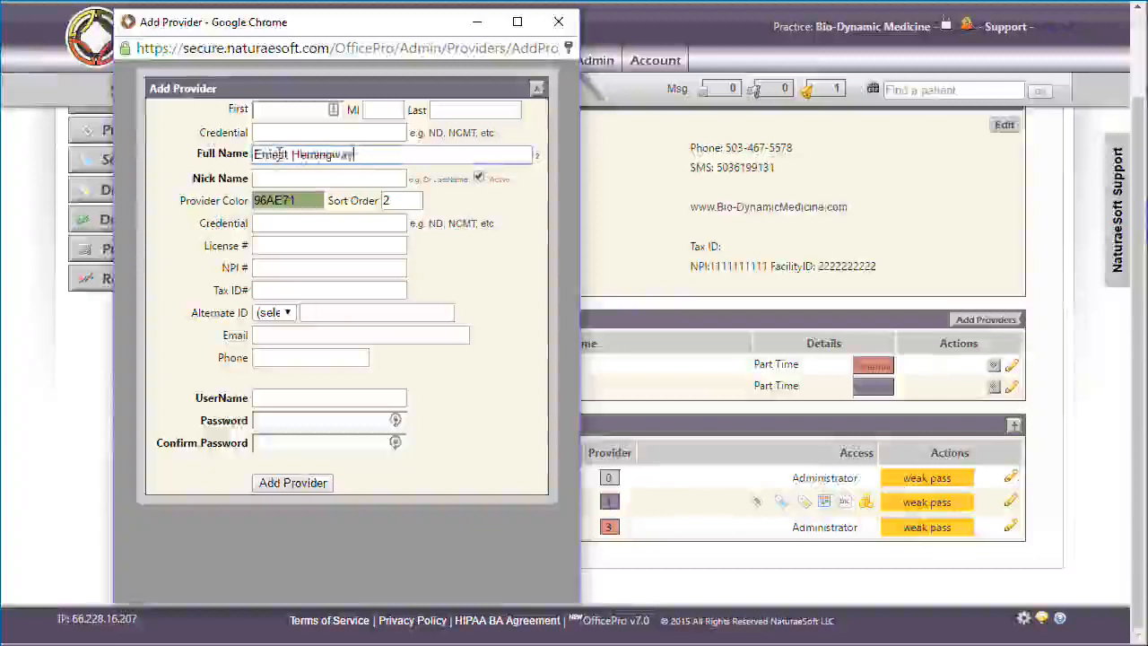
key(Tab)
text(Dr Ernest)
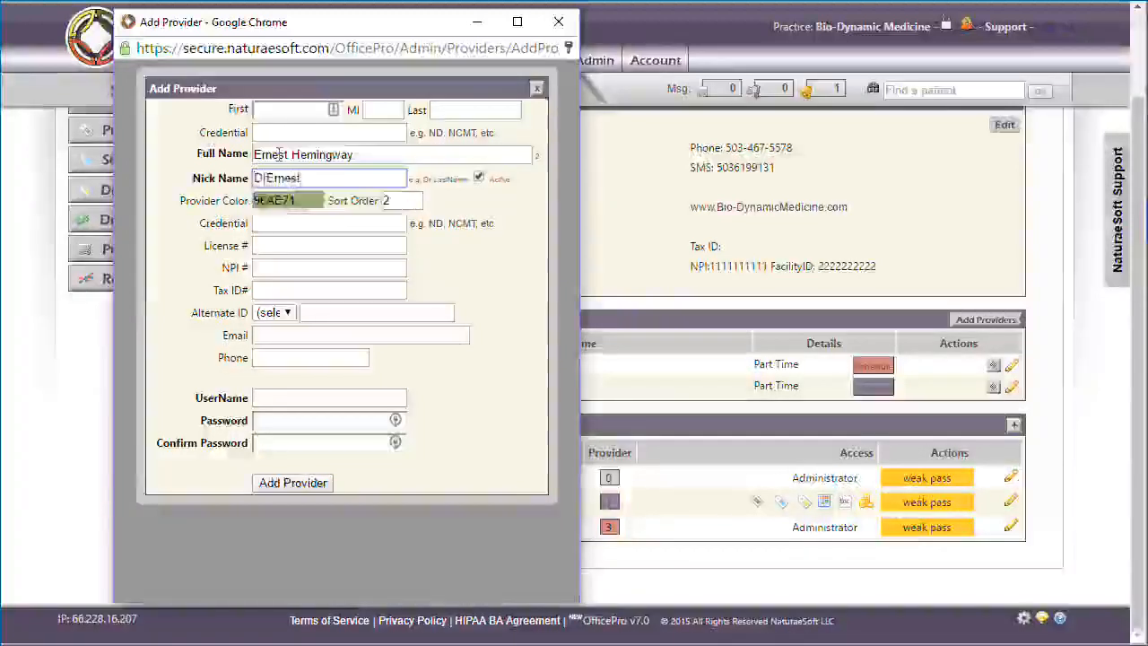
Step: Enter the new provider's username, password and password confirmation, and add the provider
click(284, 397)
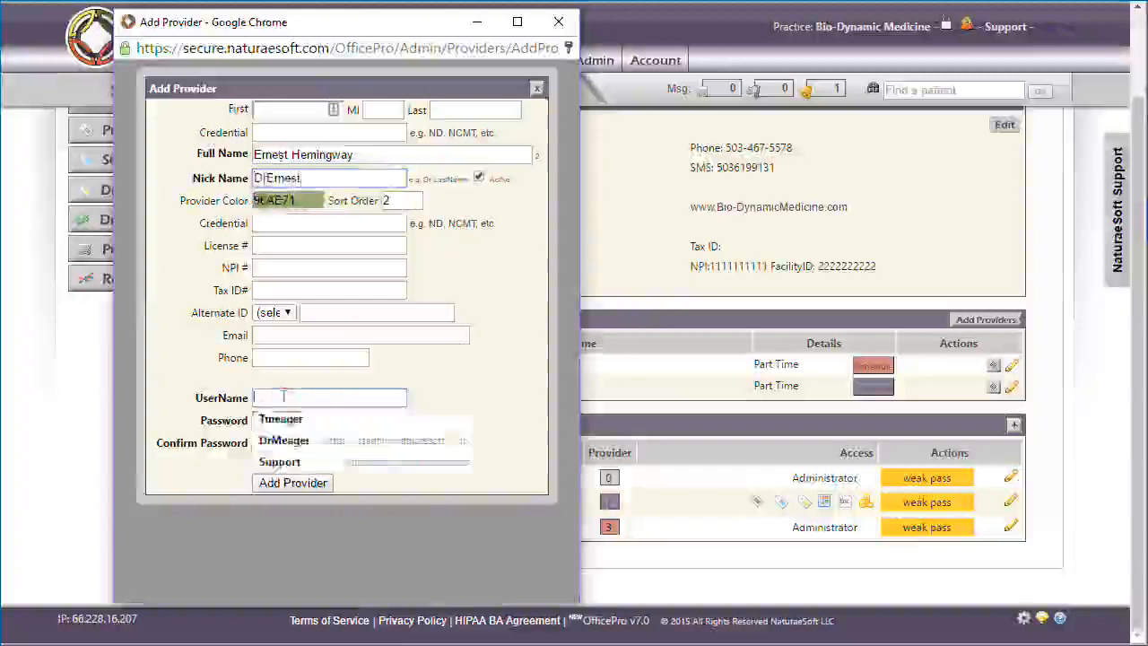
text(ernest)
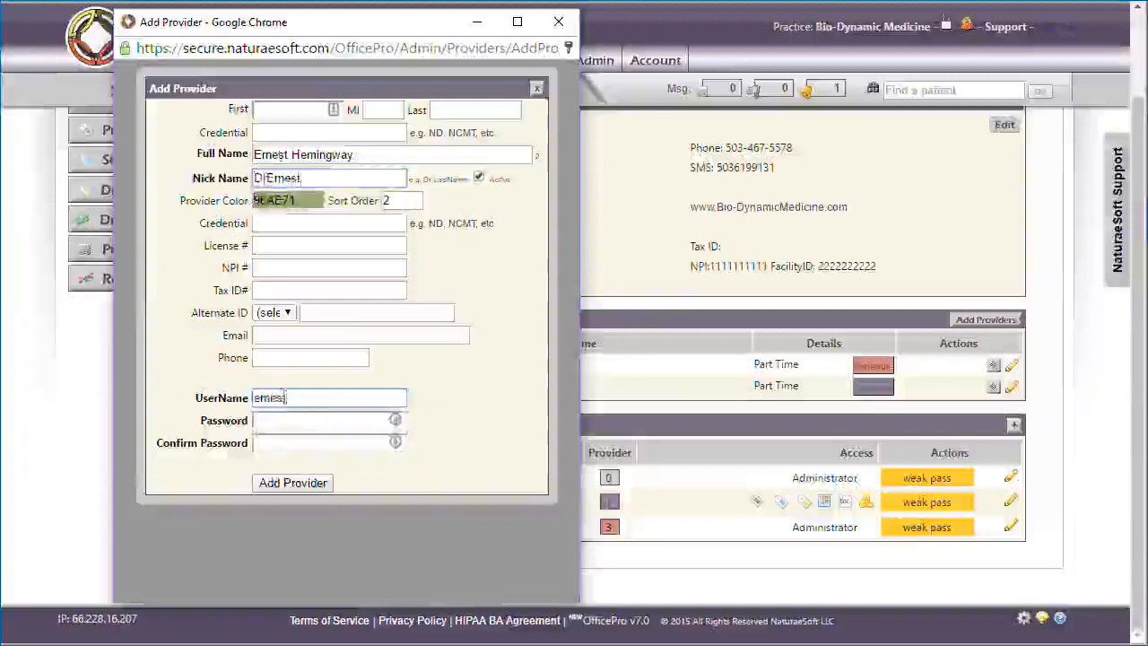
click(291, 419)
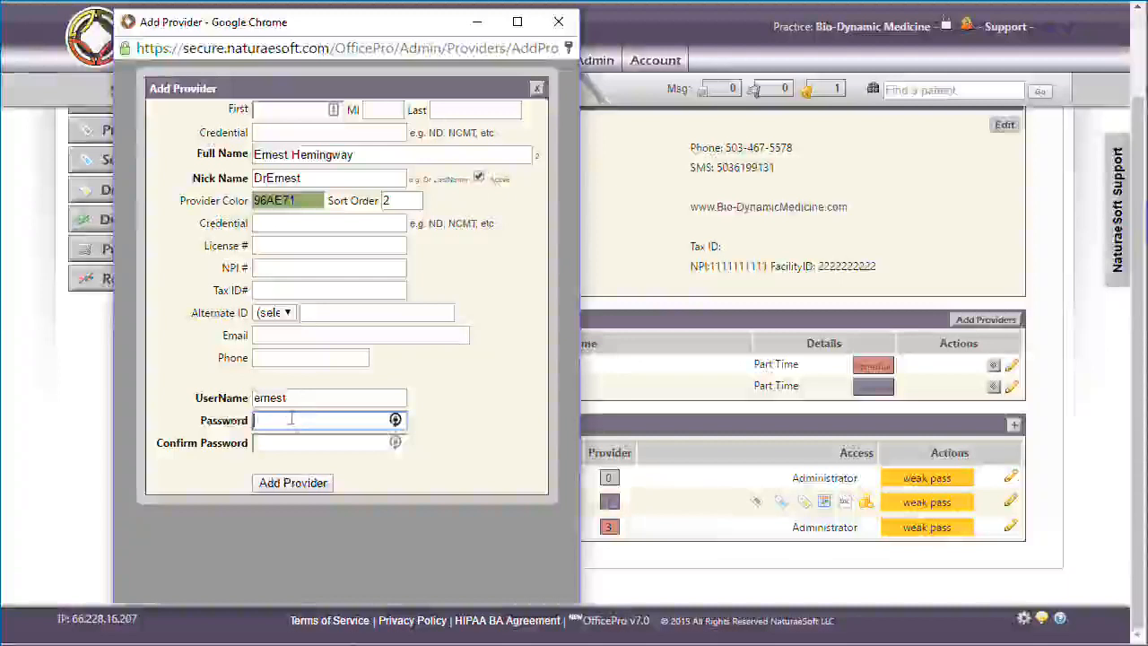
text(*********)
key(Tab)
text(*********)
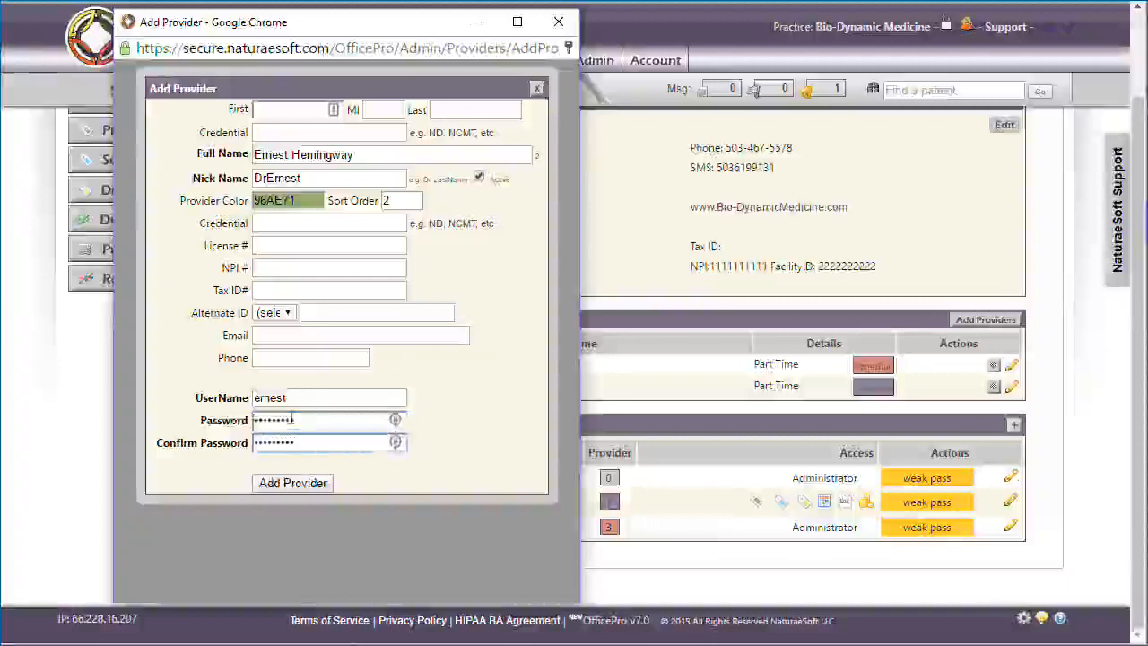
click(284, 489)
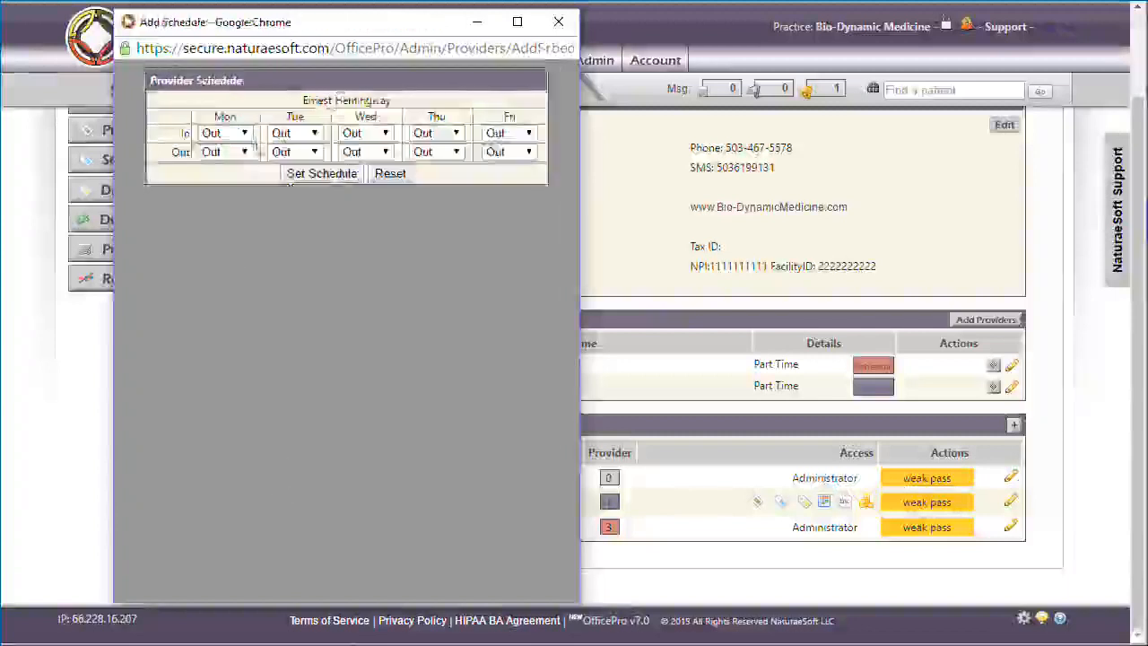
Step: Set the new provider's Monday hours from 8:00a to 12:00p and save the schedule
click(240, 136)
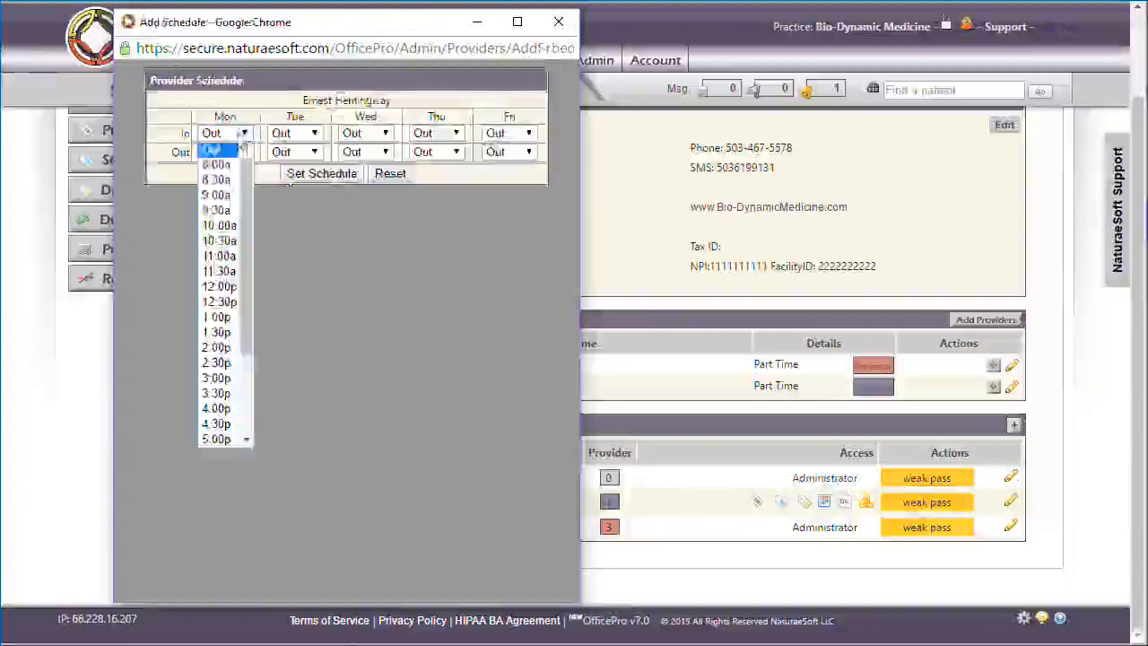
click(220, 164)
click(241, 152)
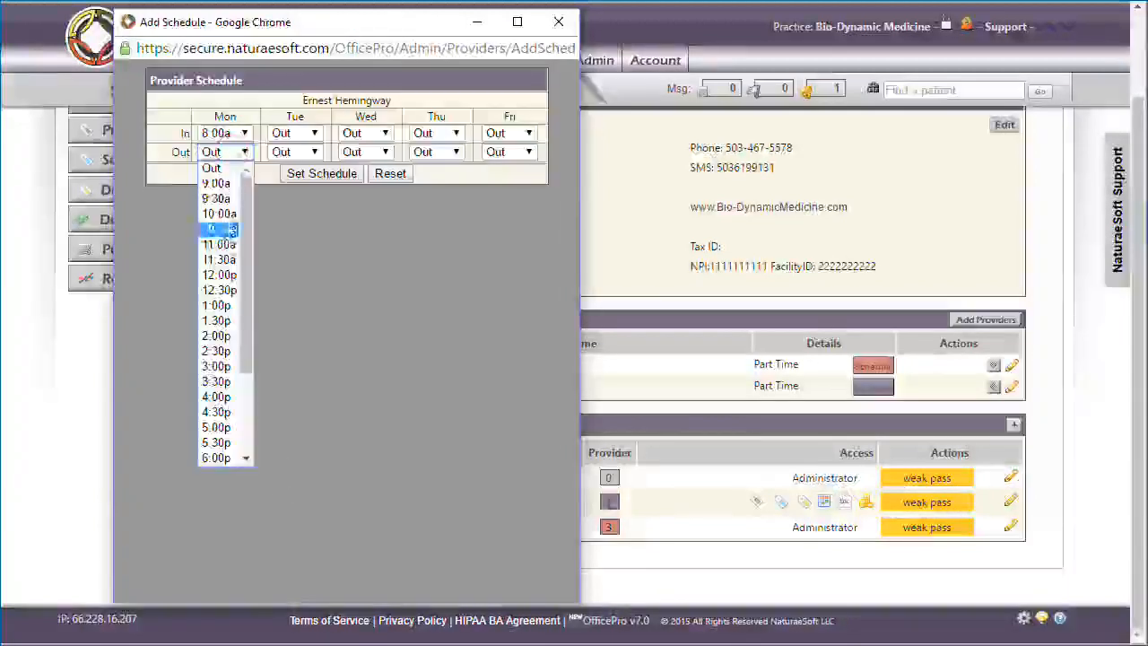
click(229, 276)
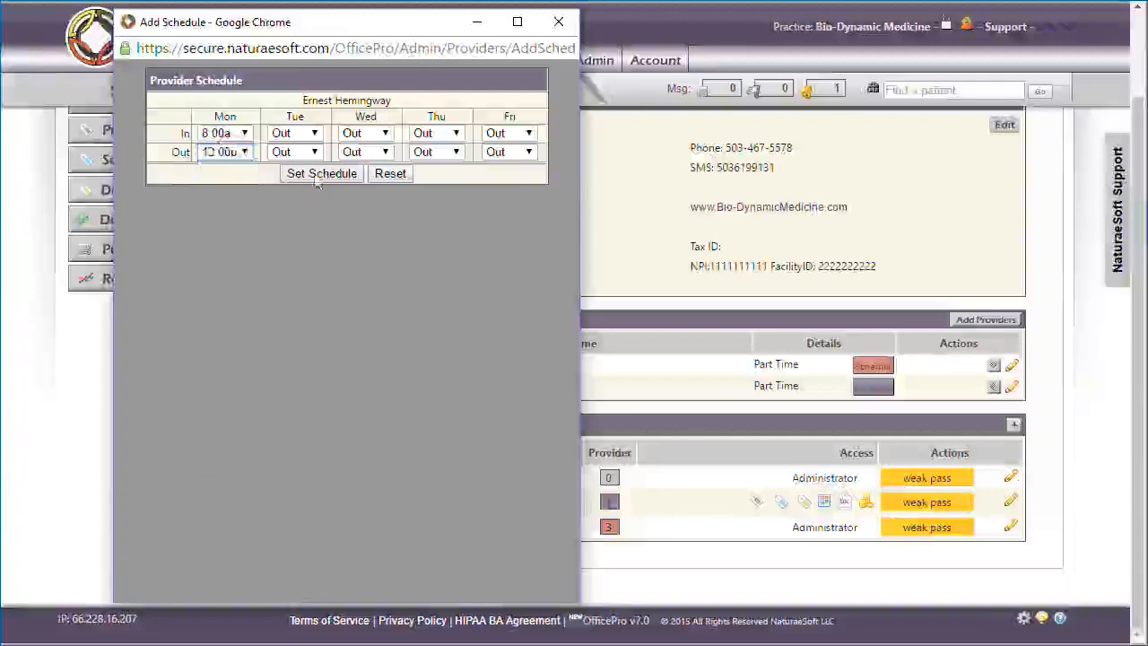
click(319, 176)
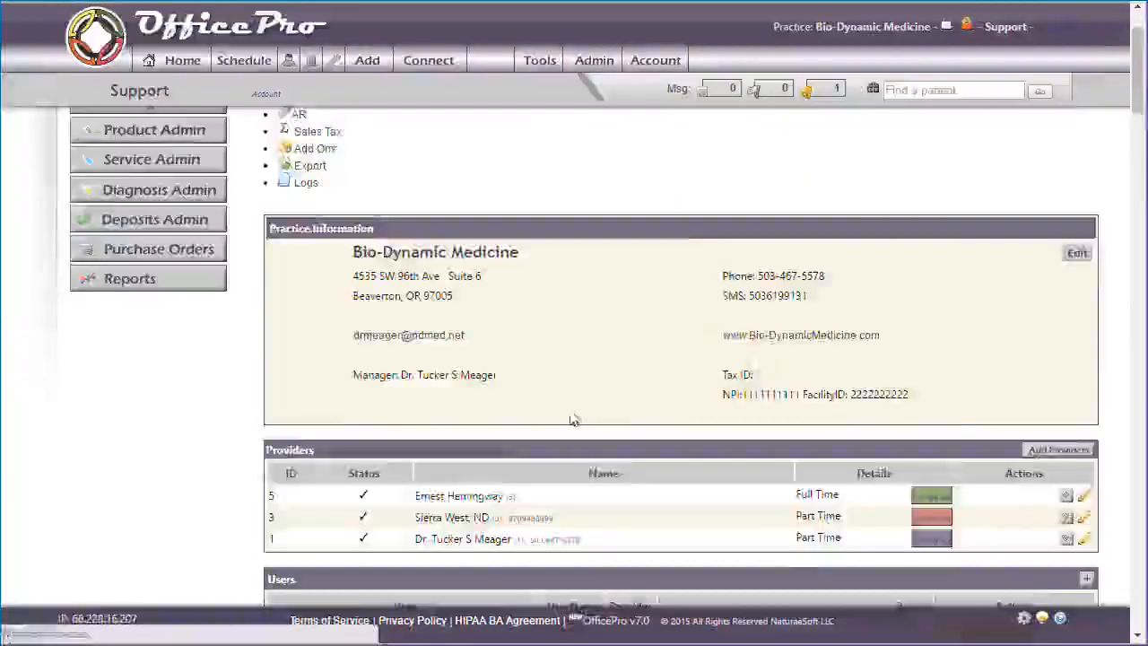
Step: Open the new provider's user account for editing and set its default view to Provider Sorted - Graph
scroll(574, 421, down, 3)
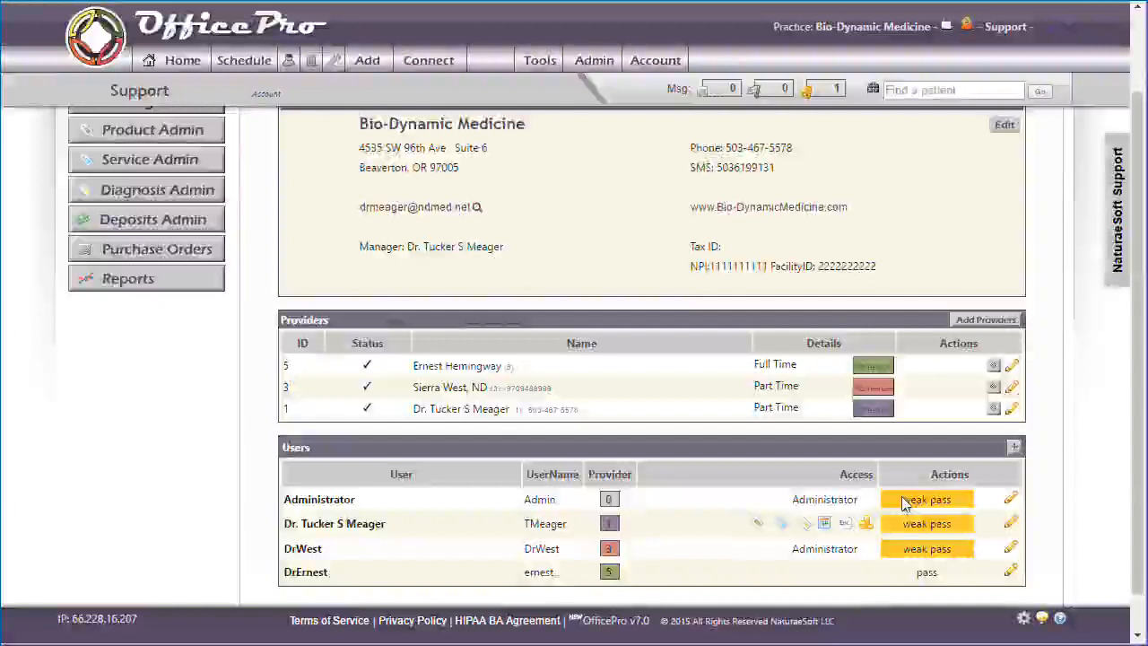
click(1011, 572)
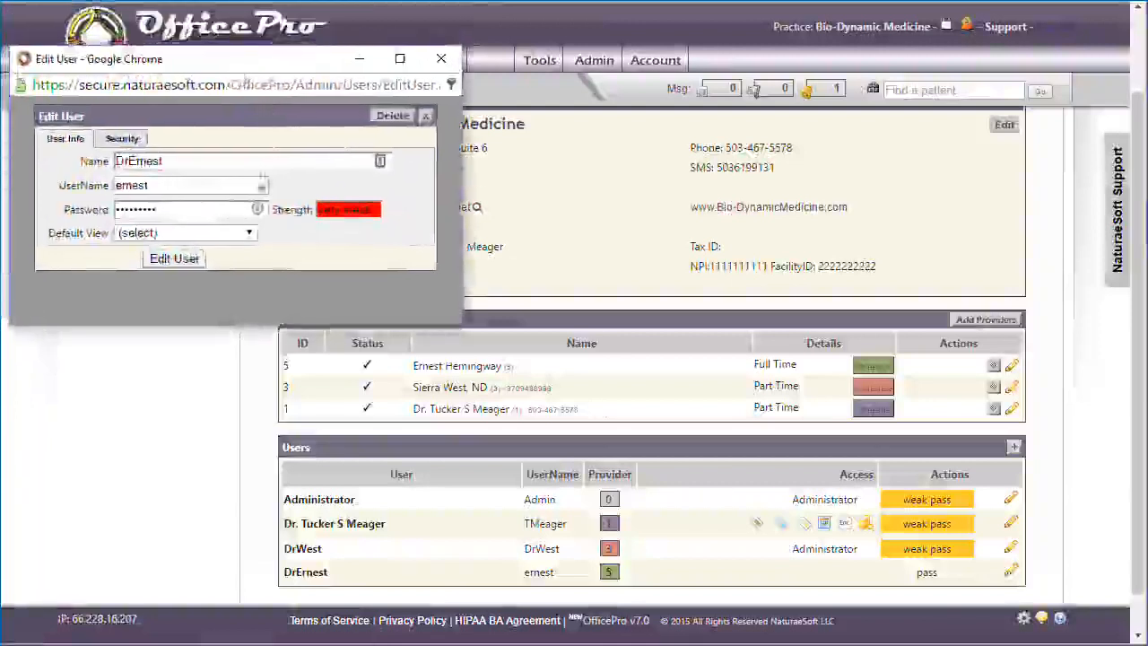
click(220, 234)
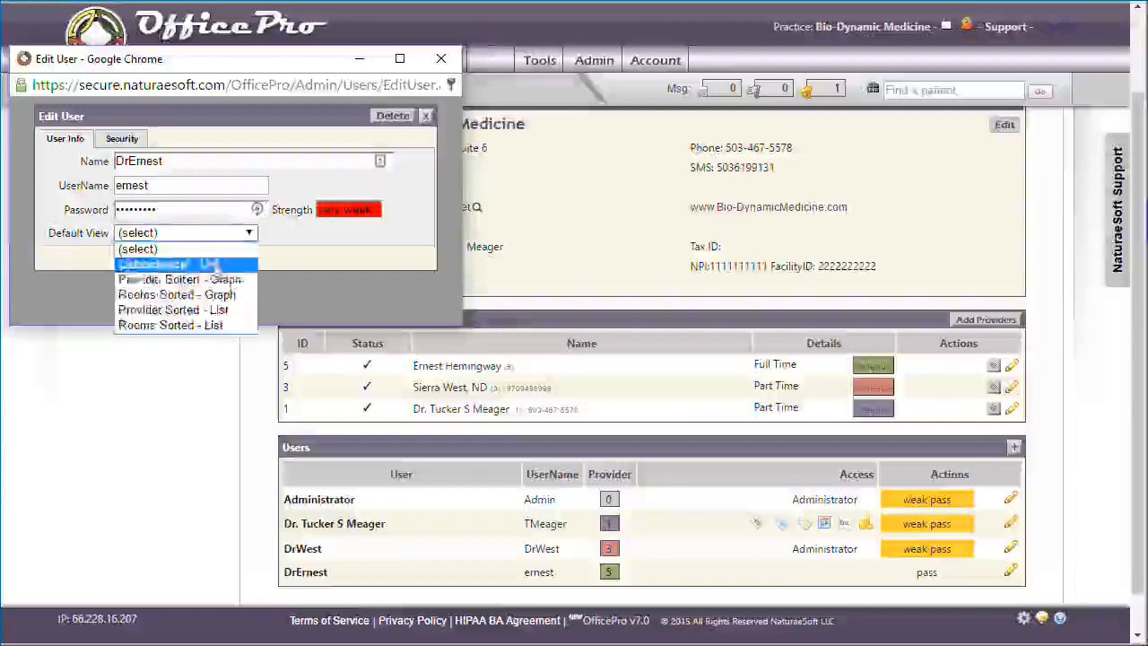
click(215, 277)
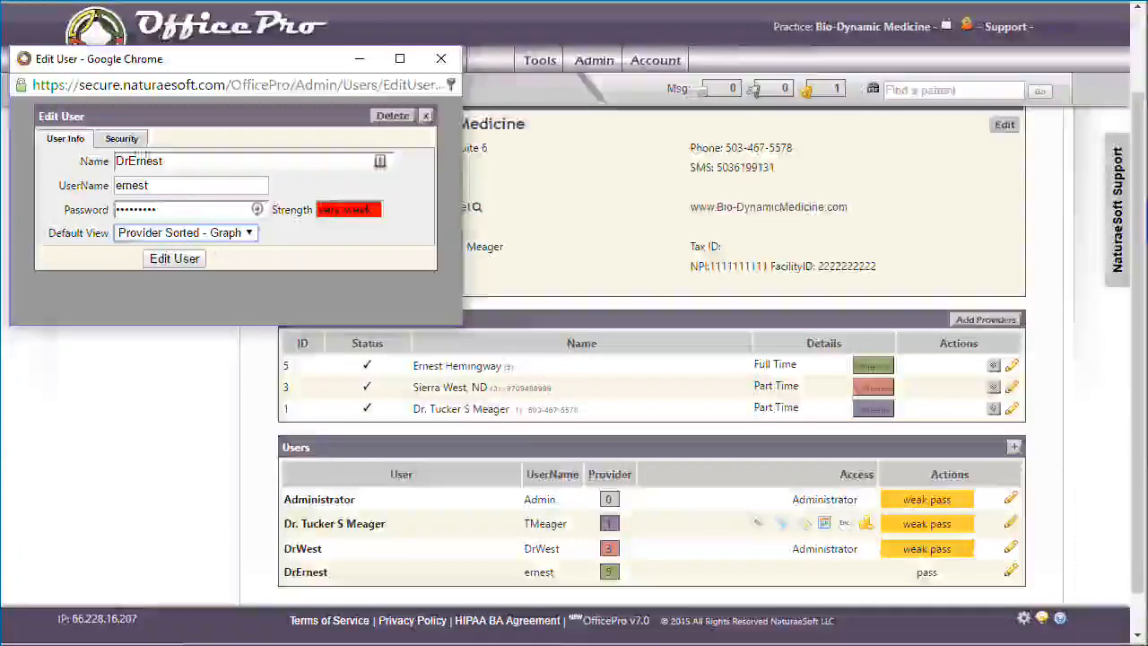
Step: Grant the new provider's user account list access to Patients, Products and Services, and save the user
click(123, 139)
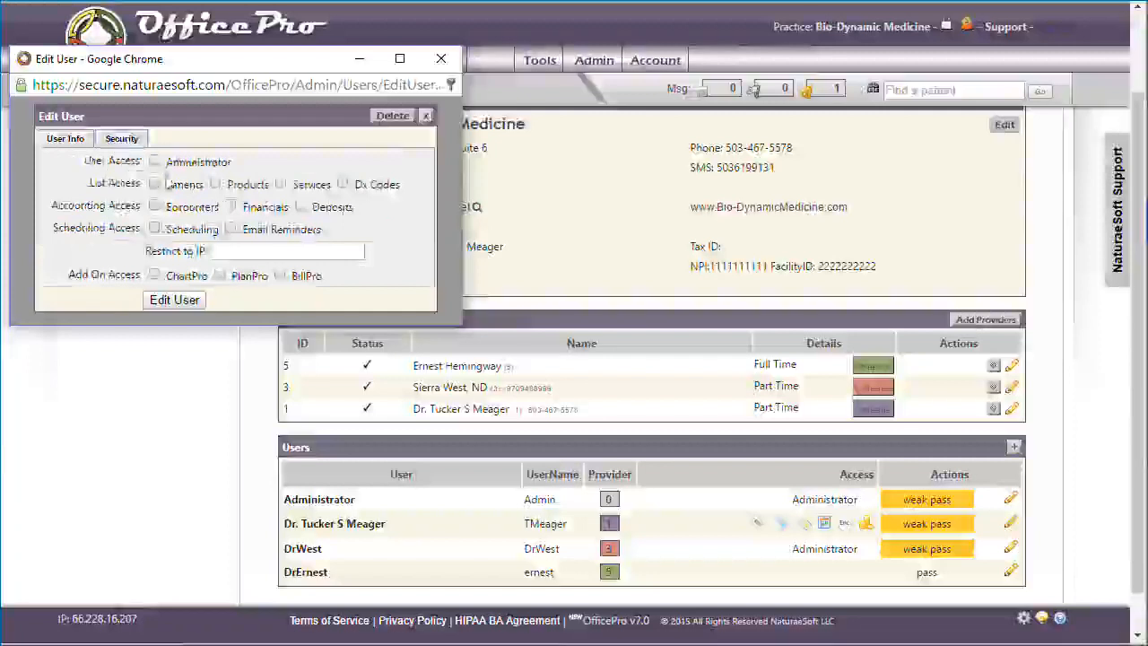
click(156, 184)
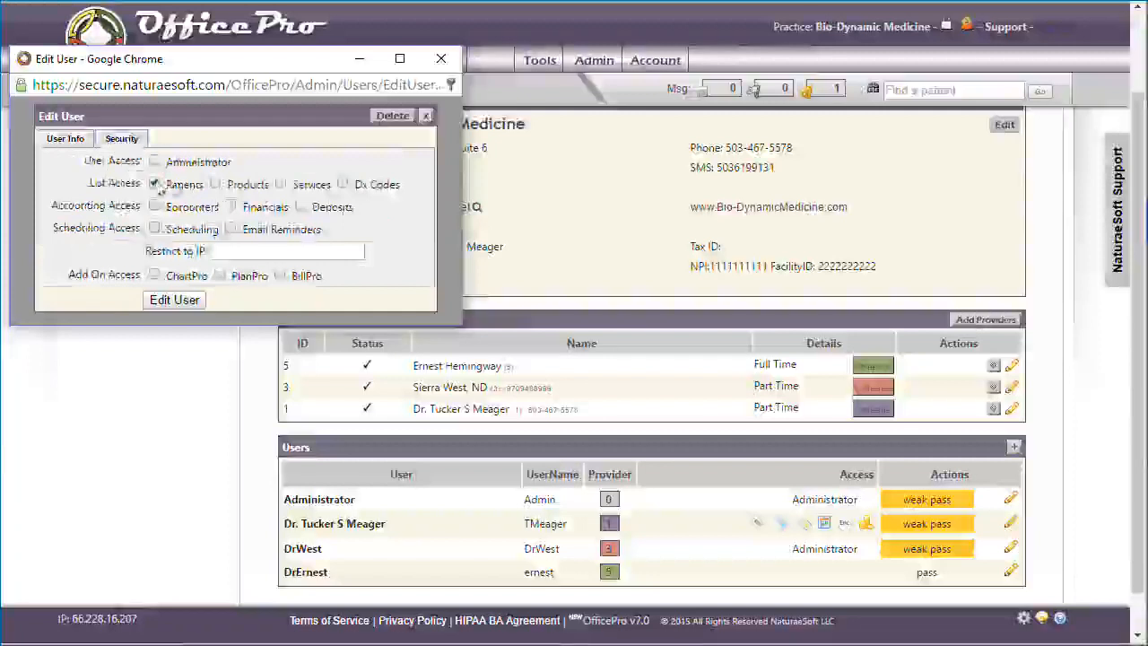
click(215, 184)
click(281, 184)
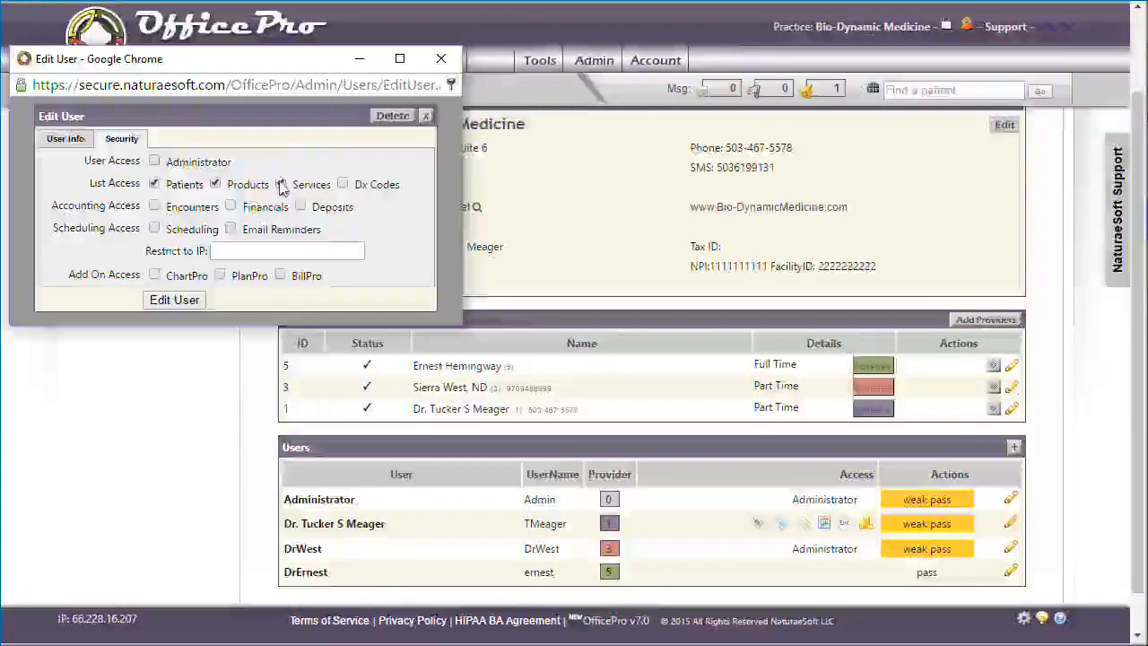
click(174, 300)
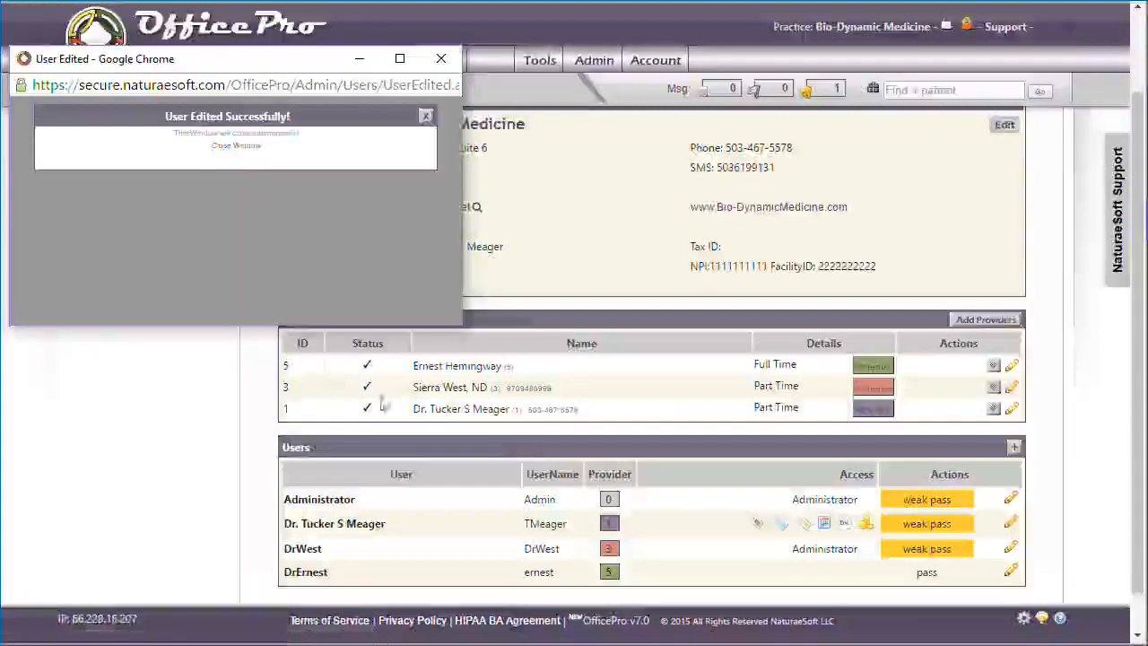